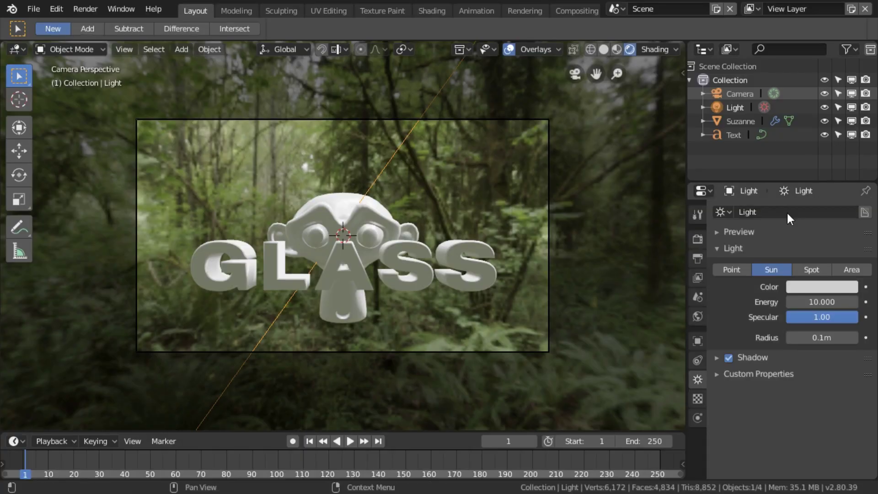
Enable Eevee Screen Space Reflections with Refraction ticked, then select the GLASS text
{"action": "left_click", "coordinate": [699, 239]}
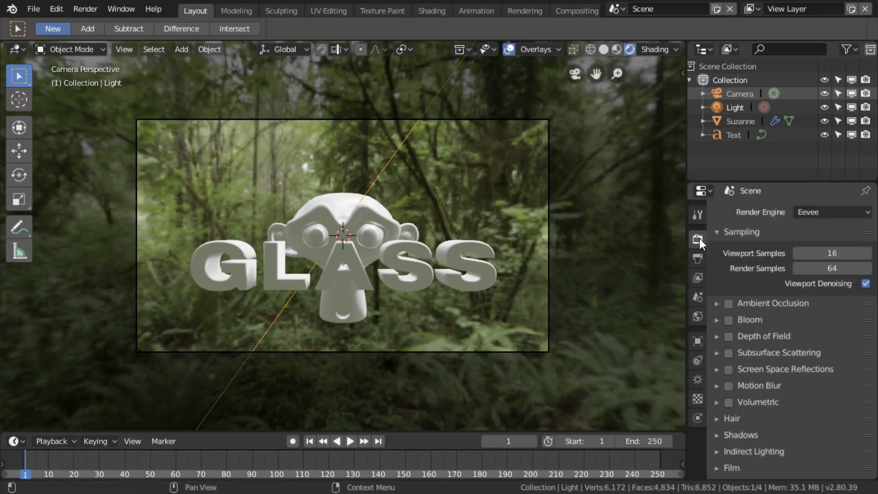
{"action": "scroll", "coordinate": [771, 305], "scroll_direction": "down", "scroll_amount": 3}
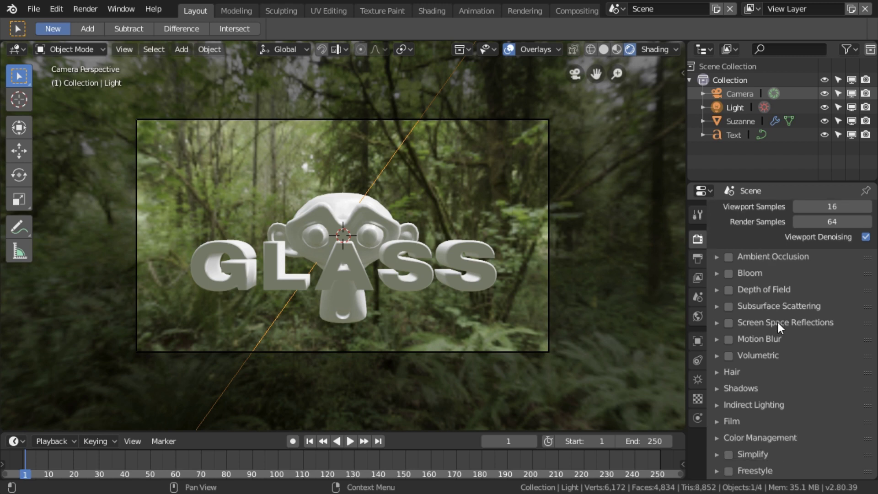
{"action": "left_click", "coordinate": [729, 323]}
{"action": "left_click", "coordinate": [717, 321]}
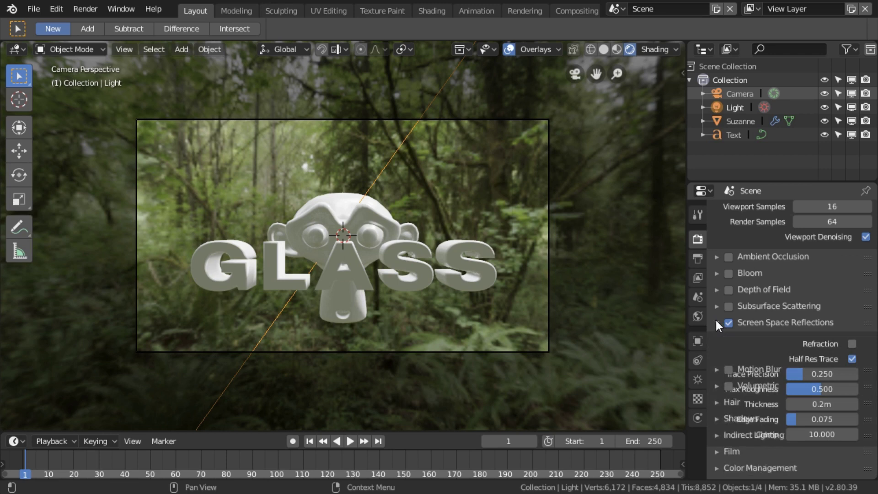
{"action": "left_click", "coordinate": [852, 343]}
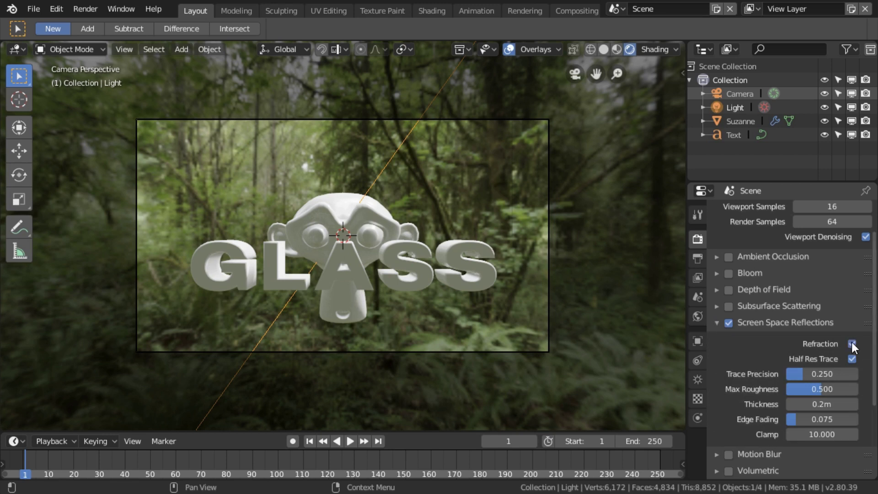
{"action": "left_click", "coordinate": [485, 281]}
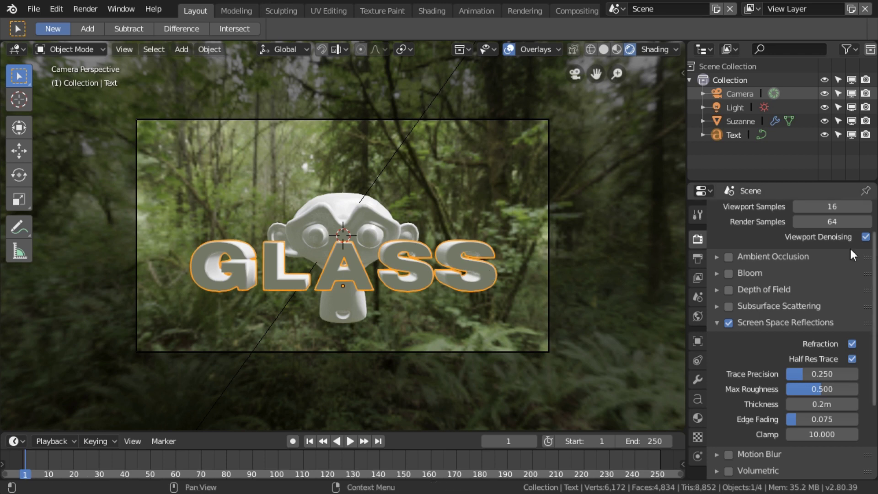
Give the GLASS text a new material with a Glass BSDF surface
{"action": "left_click", "coordinate": [698, 416]}
{"action": "left_click", "coordinate": [792, 270]}
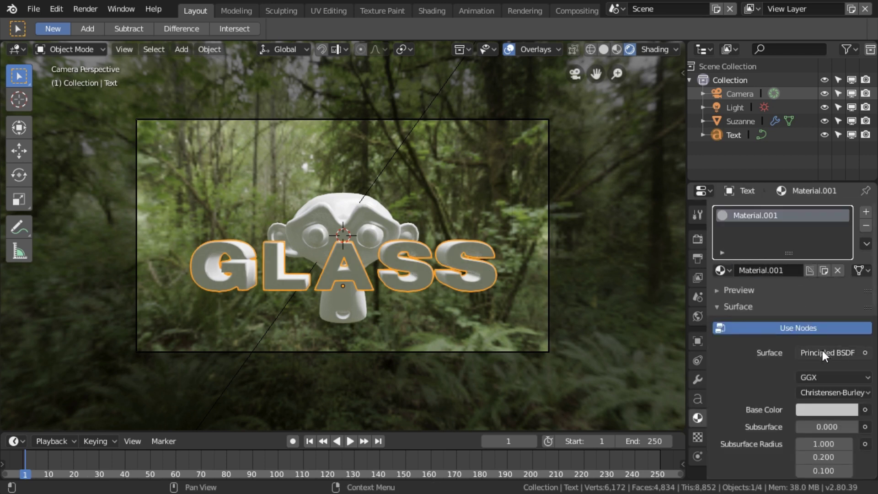
{"action": "left_click", "coordinate": [823, 353]}
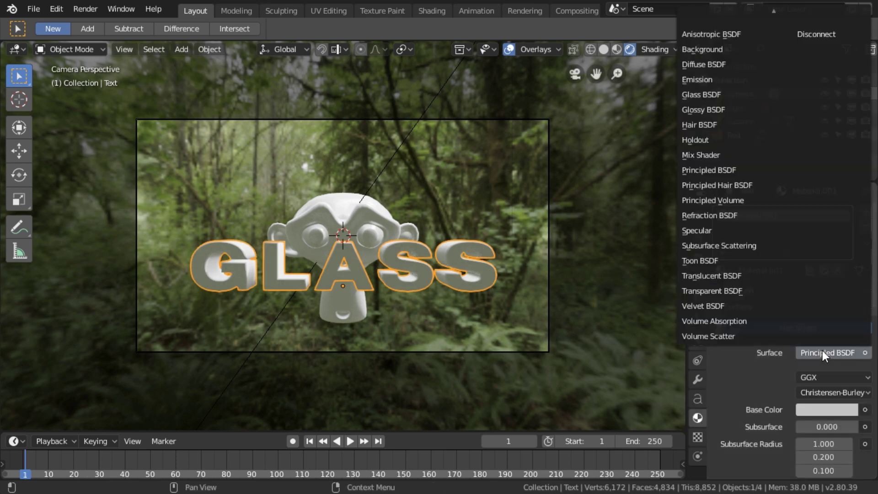
{"action": "left_click", "coordinate": [715, 97]}
Set the glass roughness to 0, enable Screen Space Refraction, and select Suzanne
{"action": "scroll", "coordinate": [849, 402], "scroll_direction": "down", "scroll_amount": 6}
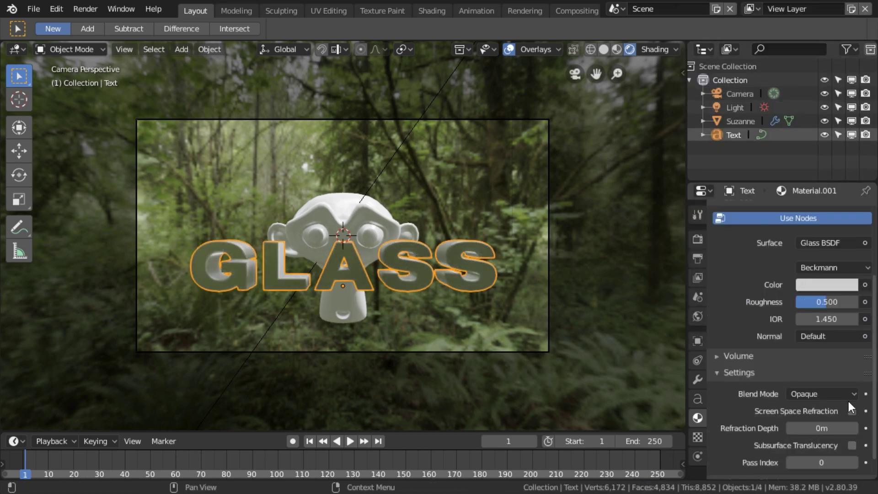
{"action": "scroll", "coordinate": [848, 400], "scroll_direction": "up", "scroll_amount": 3}
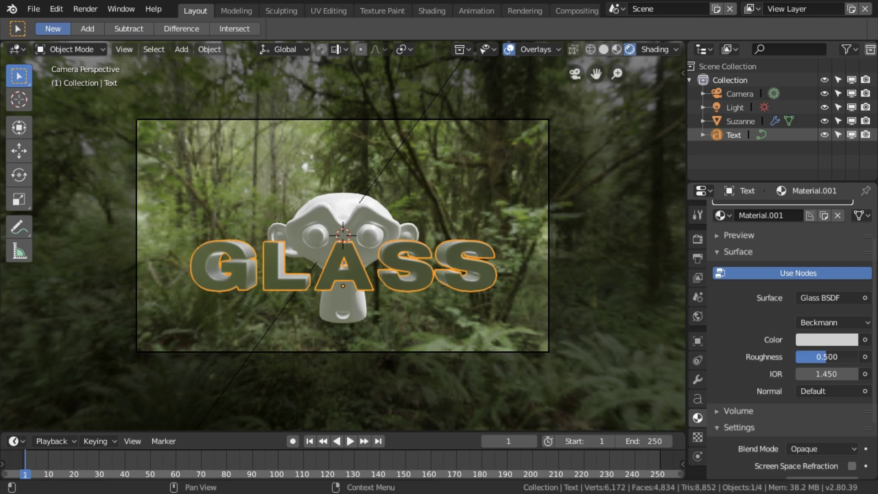
{"action": "left_click_drag", "start_coordinate": [827, 356], "coordinate": [799, 357]}
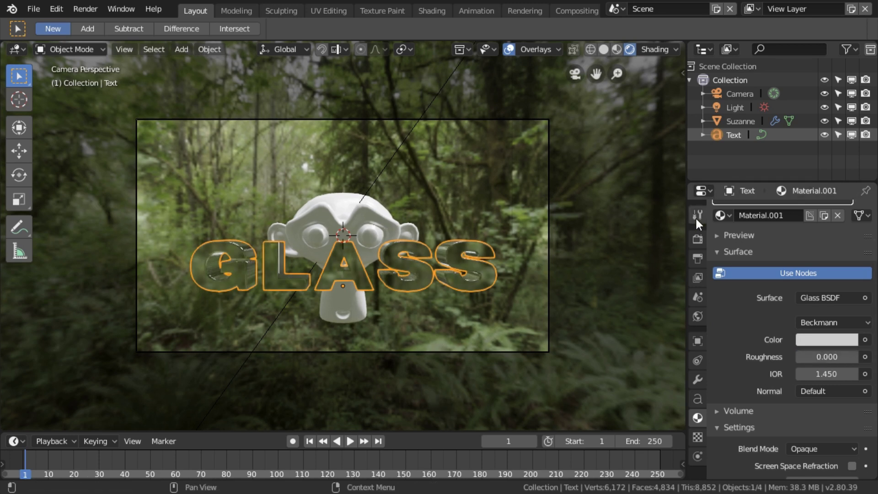
{"action": "scroll", "coordinate": [852, 432], "scroll_direction": "down", "scroll_amount": 4}
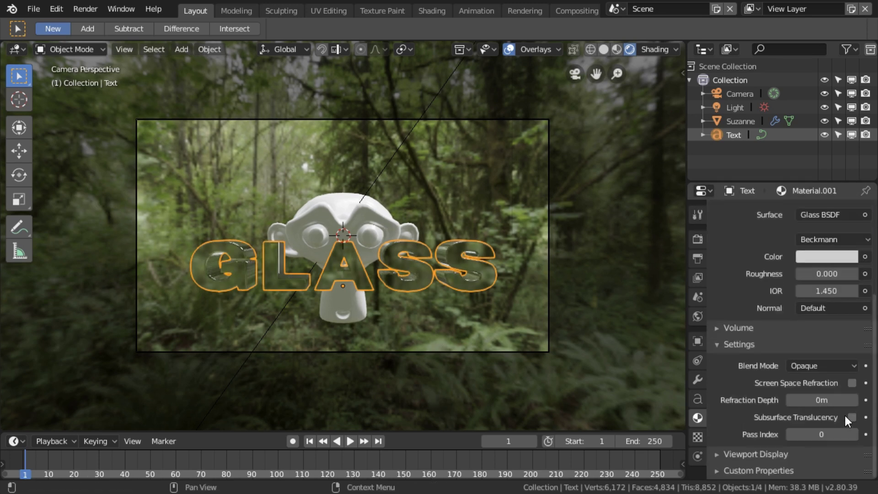
{"action": "left_click", "coordinate": [852, 381]}
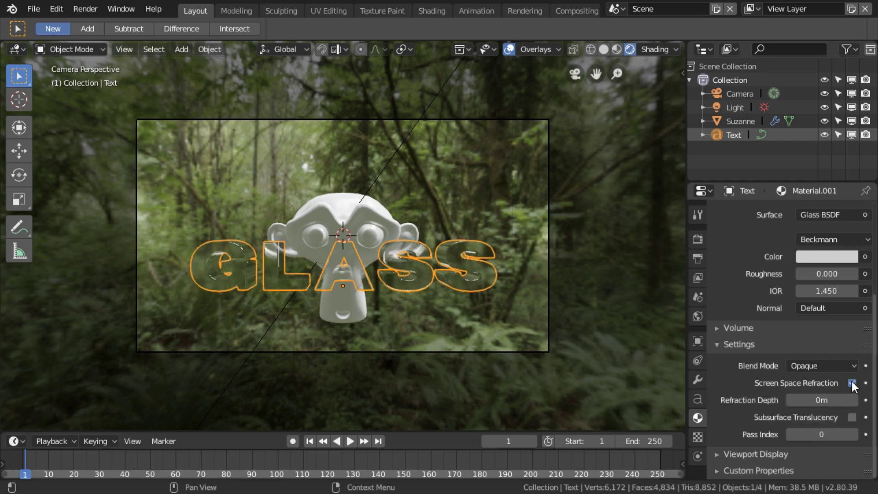
{"action": "left_click", "coordinate": [342, 320]}
{"action": "key", "text": "g"}
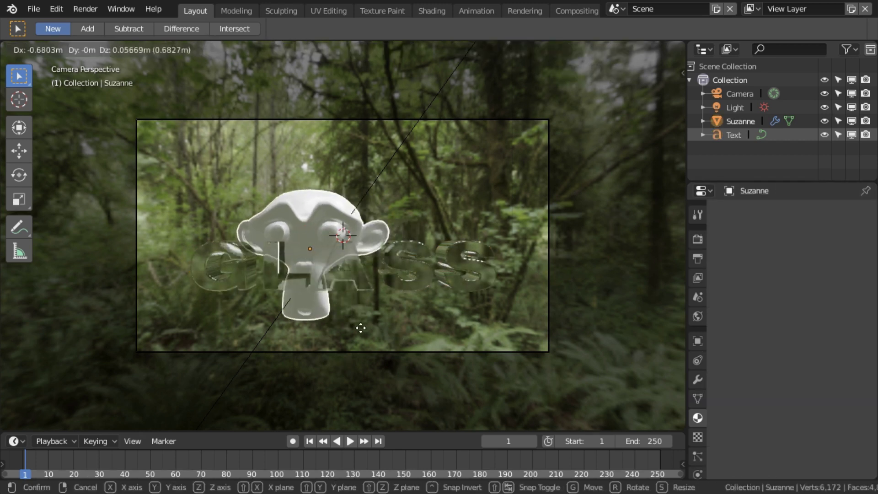
{"action": "key", "text": "Escape"}
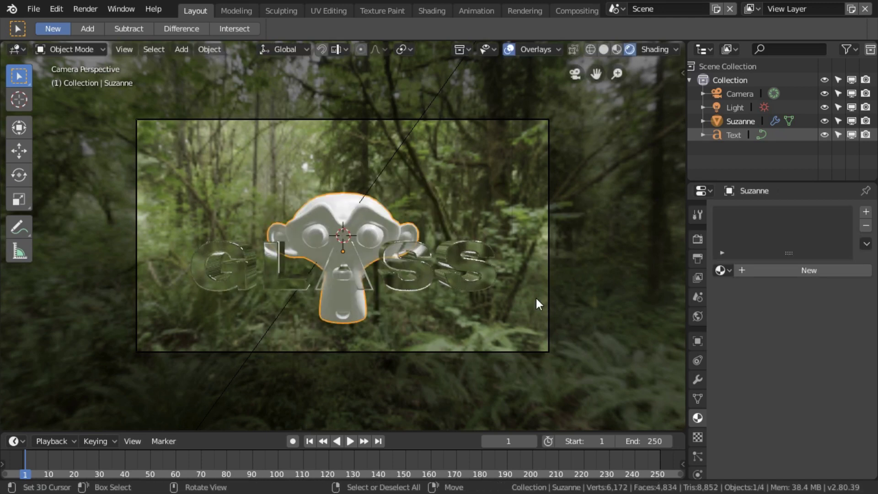
{"action": "left_click", "coordinate": [471, 295]}
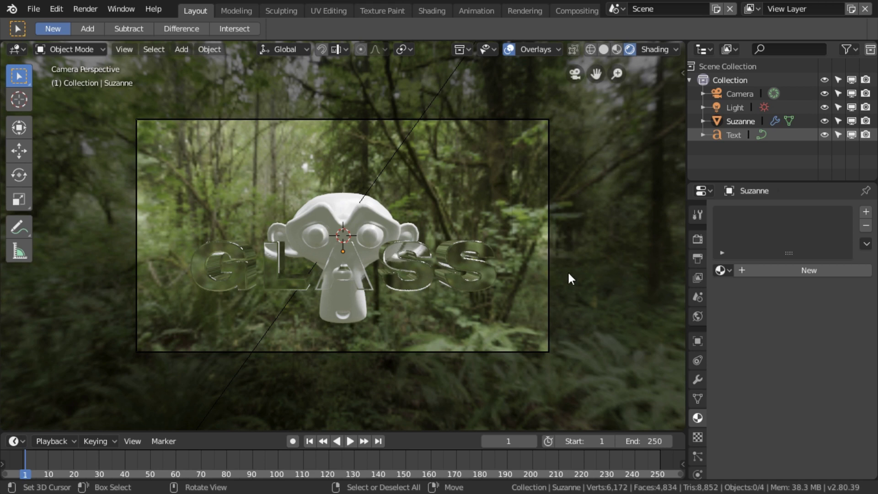
{"action": "left_click", "coordinate": [369, 251]}
{"action": "left_click", "coordinate": [368, 225]}
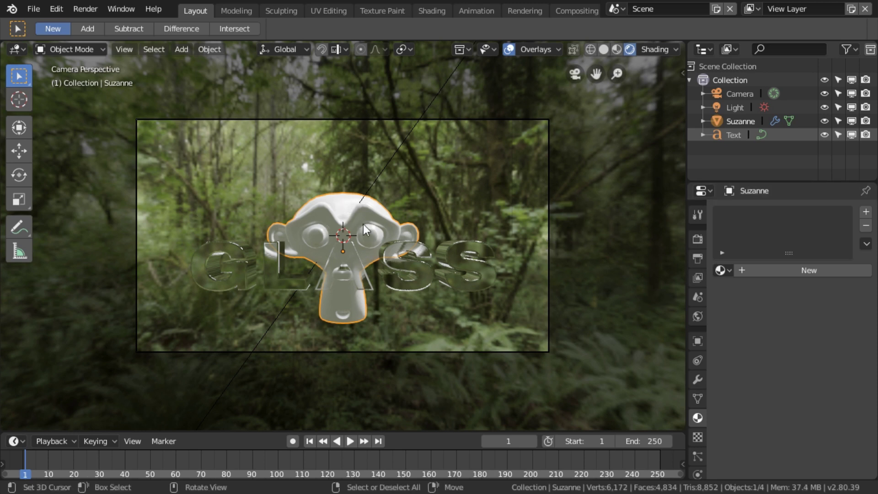
Add a new material to Suzanne with a Glass BSDF surface
{"action": "left_click", "coordinate": [770, 268]}
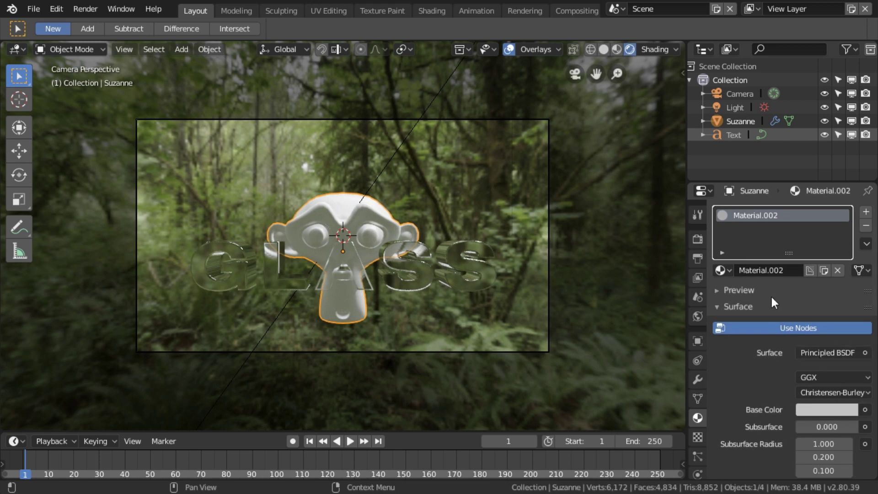
{"action": "scroll", "coordinate": [819, 320], "scroll_direction": "down", "scroll_amount": 7}
{"action": "scroll", "coordinate": [819, 287], "scroll_direction": "up", "scroll_amount": 5}
{"action": "left_click", "coordinate": [821, 302]}
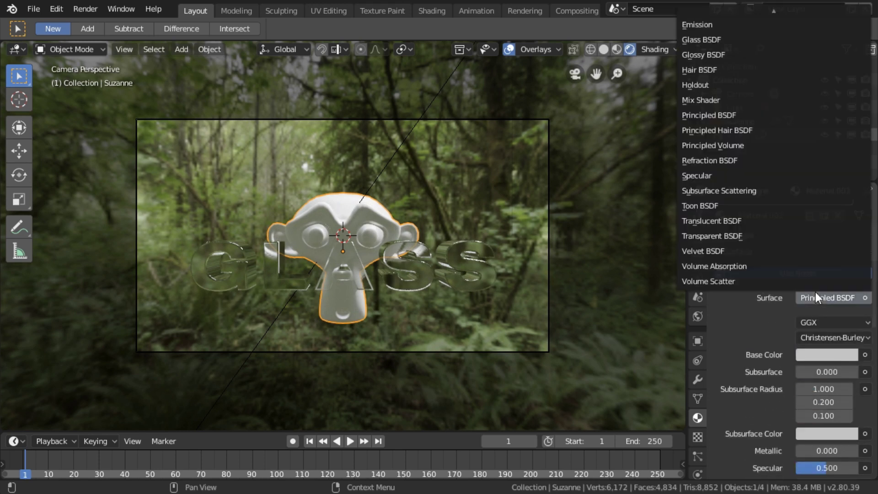
{"action": "left_click", "coordinate": [704, 40]}
Try Alpha Blend and Multiply blend modes, then set Suzanne's material back to Opaque
{"action": "scroll", "coordinate": [819, 338], "scroll_direction": "down", "scroll_amount": 3}
{"action": "scroll", "coordinate": [829, 353], "scroll_direction": "down", "scroll_amount": 2}
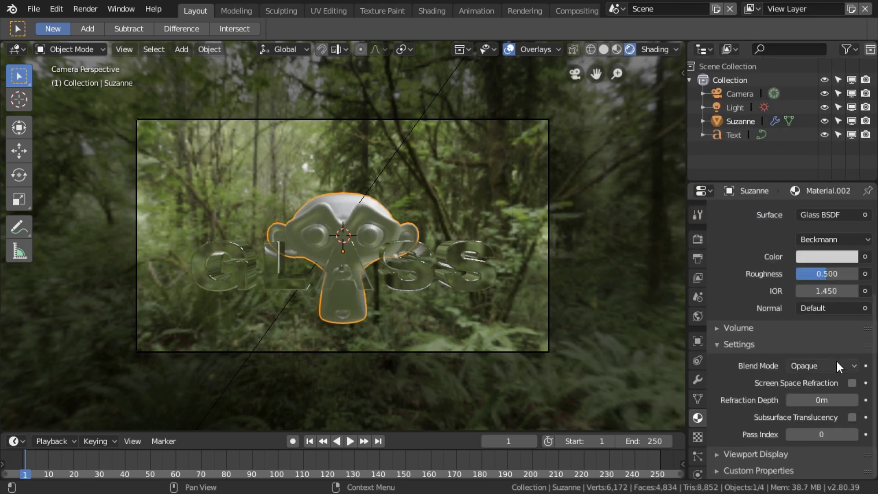
{"action": "left_click", "coordinate": [822, 366]}
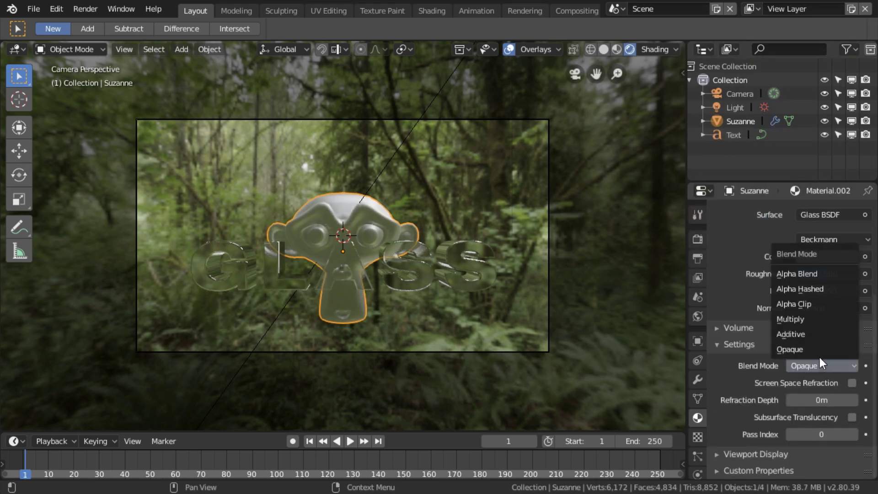
{"action": "left_click", "coordinate": [814, 273]}
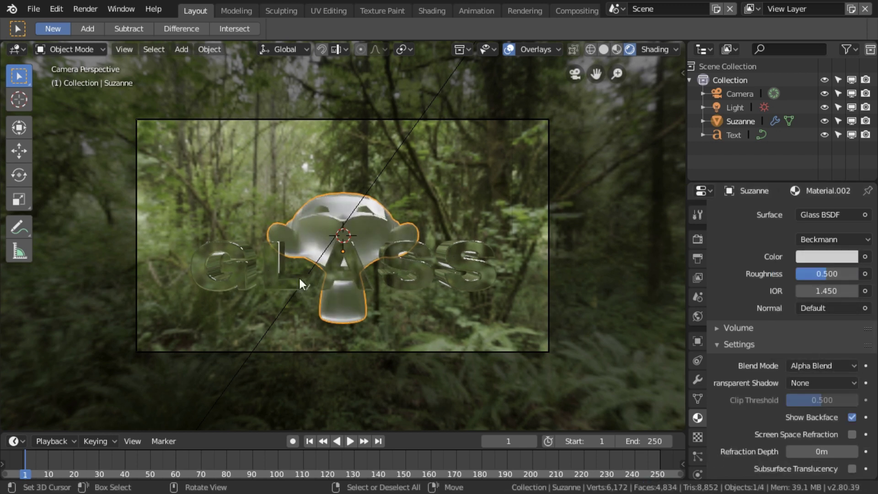
{"action": "left_click", "coordinate": [804, 362]}
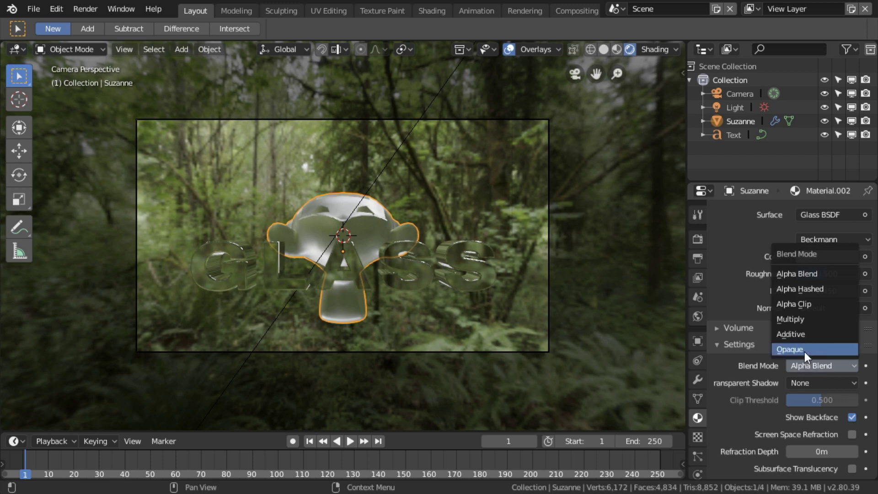
{"action": "left_click", "coordinate": [809, 317]}
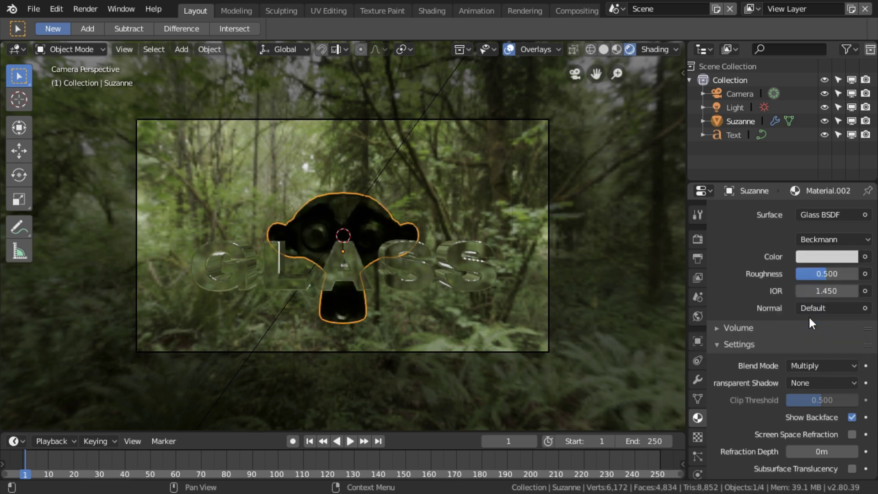
{"action": "left_click", "coordinate": [813, 362]}
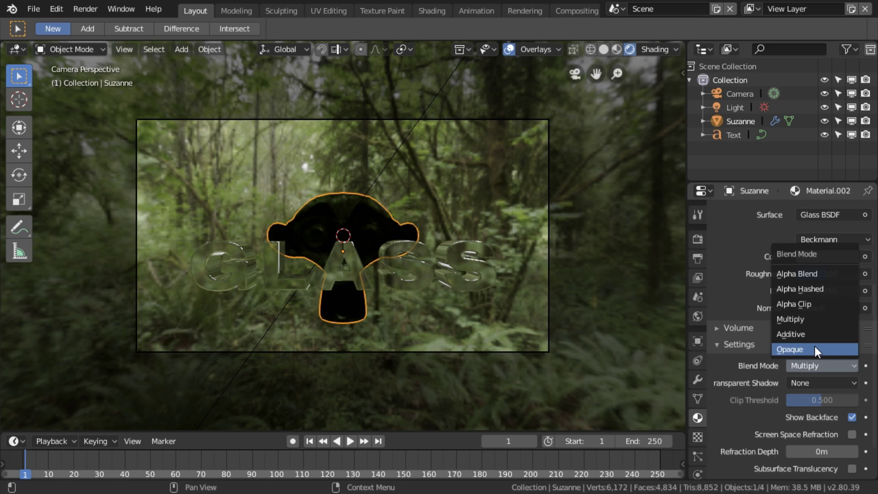
{"action": "left_click", "coordinate": [806, 347]}
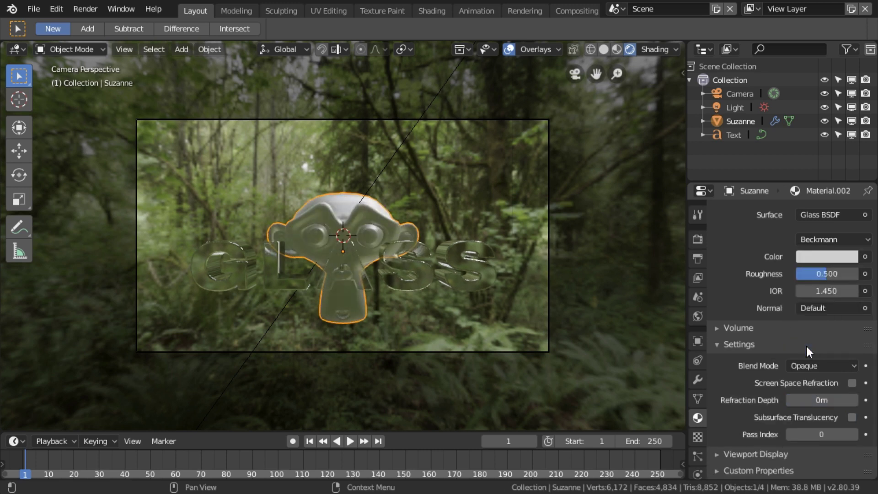
Replace Suzanne's glass shader with a Principled BSDF
{"action": "scroll", "coordinate": [845, 312], "scroll_direction": "up", "scroll_amount": 6}
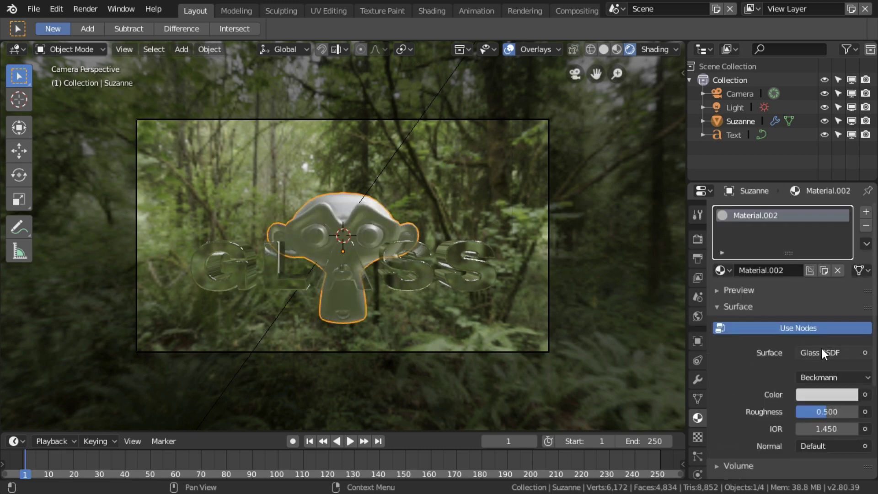
{"action": "left_click", "coordinate": [822, 352]}
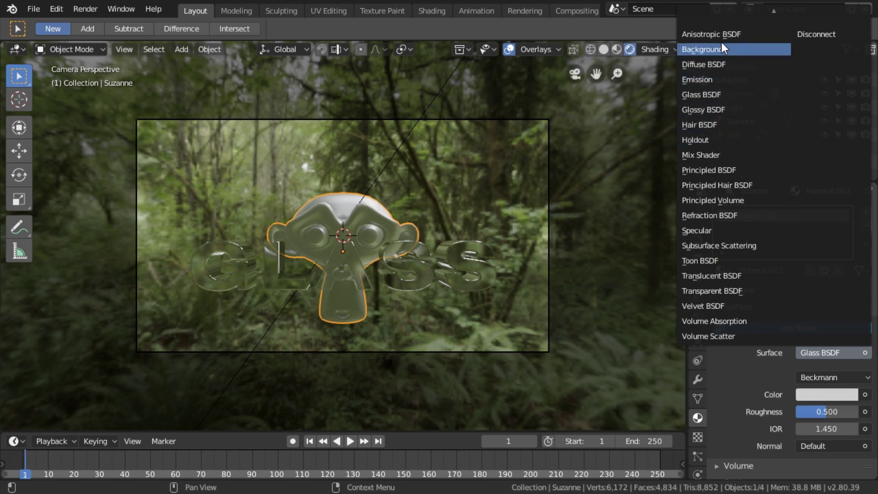
{"action": "left_click", "coordinate": [709, 170]}
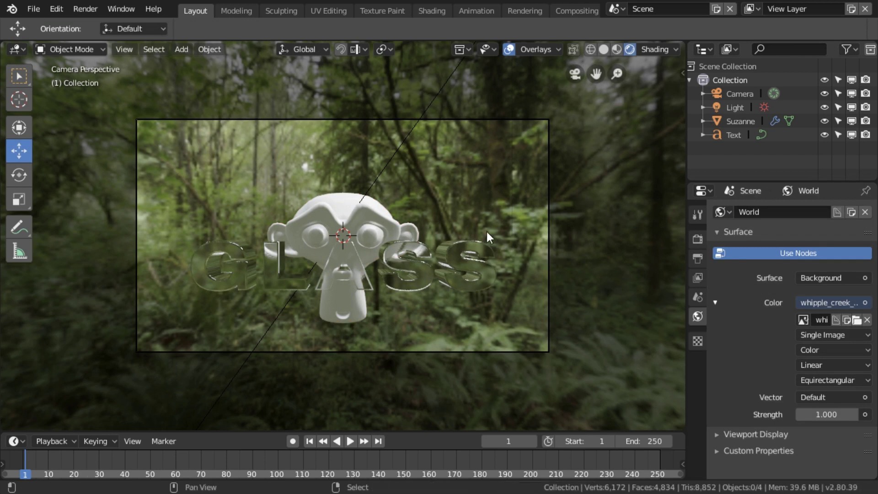
Add a plane mesh aligned to the view so it faces the camera
{"action": "key", "text": "shift+a"}
{"action": "mouse_move", "coordinate": [487, 231]}
{"action": "left_click", "coordinate": [567, 231]}
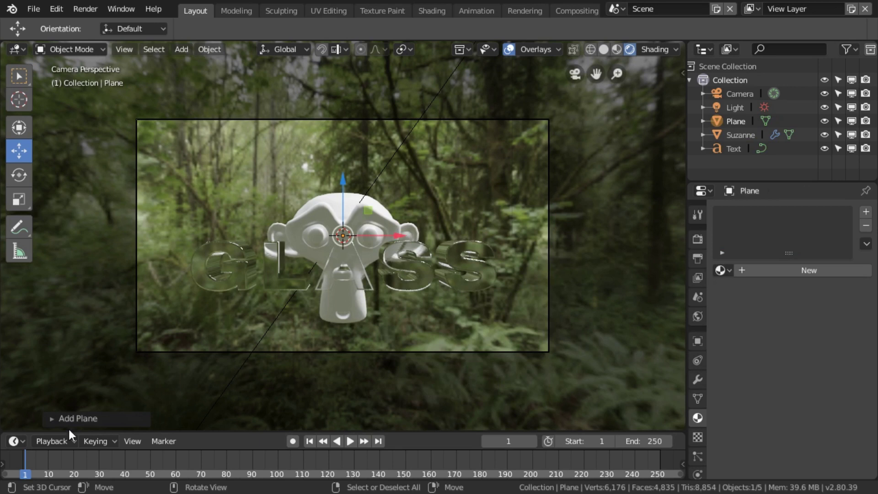
{"action": "left_click", "coordinate": [53, 418]}
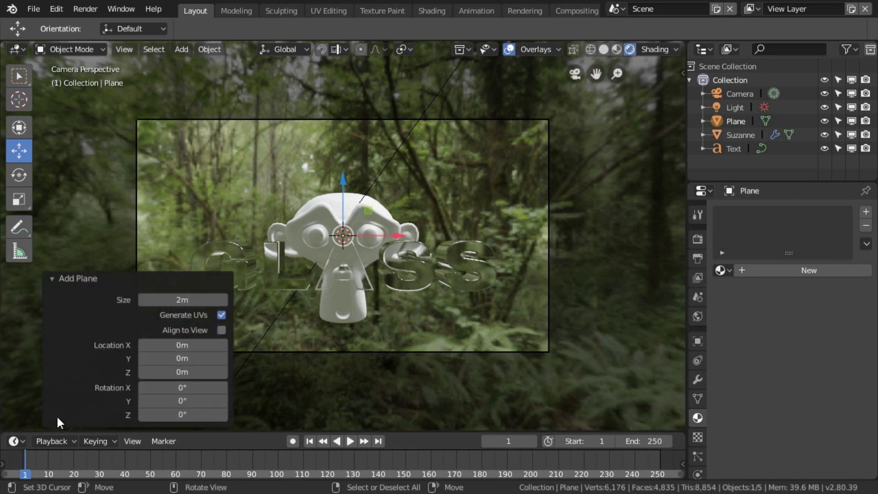
{"action": "left_click", "coordinate": [220, 329]}
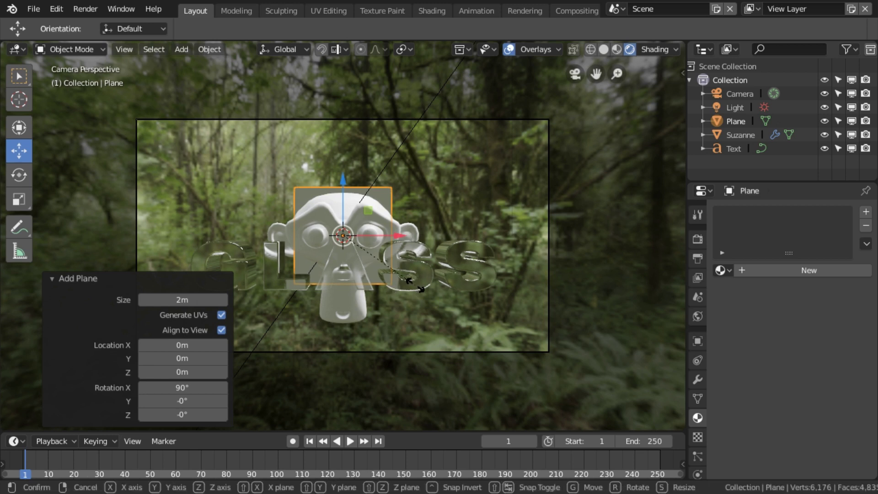
Scale the plane to just cover the camera frame, 1.582 along X
{"action": "key", "text": "s"}
{"action": "left_click", "coordinate": [581, 332]}
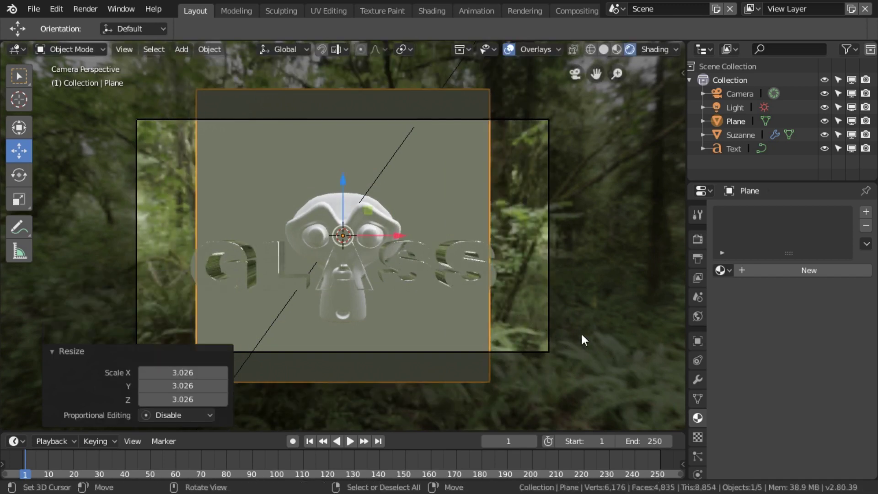
{"action": "left_click", "coordinate": [19, 199]}
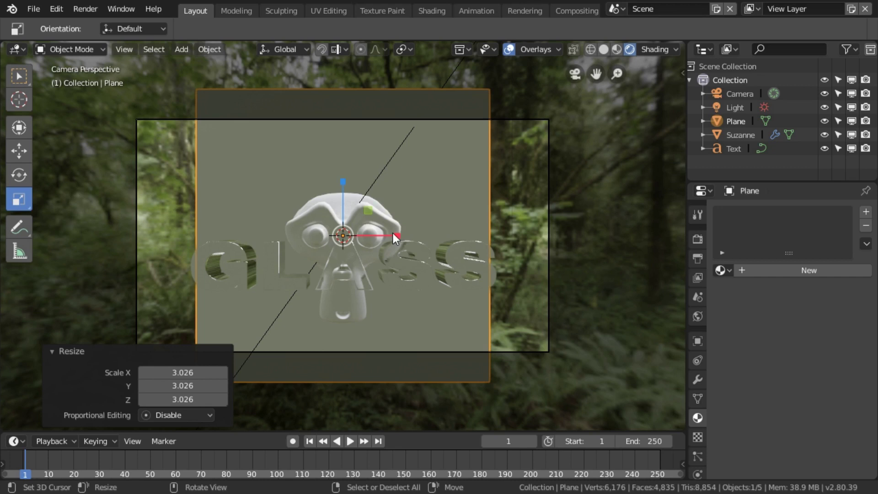
{"action": "left_click_drag", "start_coordinate": [396, 236], "coordinate": [421, 237]}
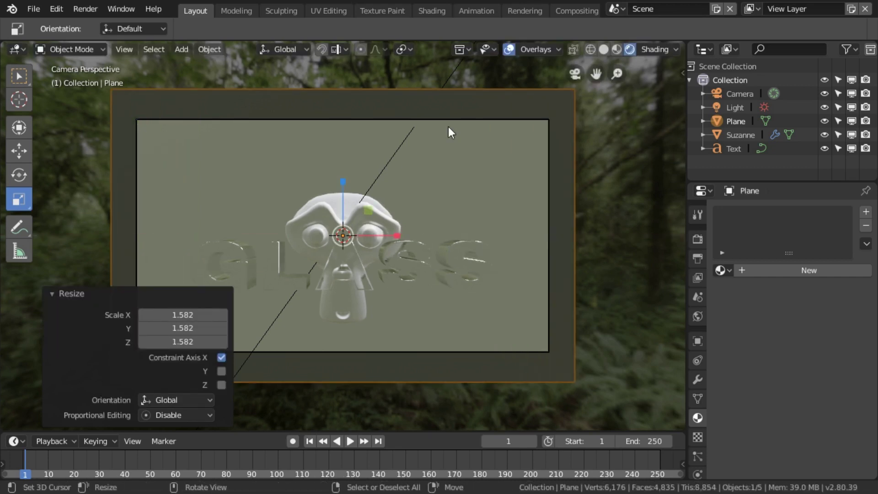
Move the plane 5.3 m back along Y behind Suzanne
{"action": "left_click", "coordinate": [576, 73]}
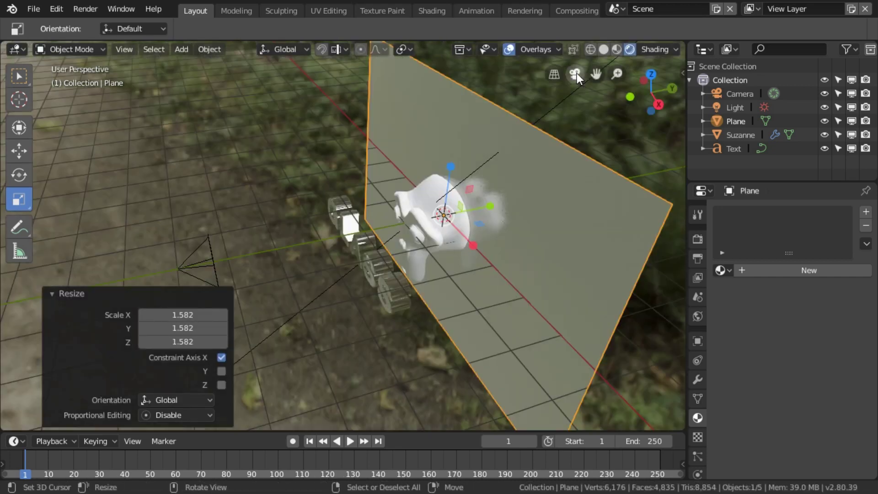
{"action": "left_click_drag", "start_coordinate": [649, 95], "coordinate": [572, 197]}
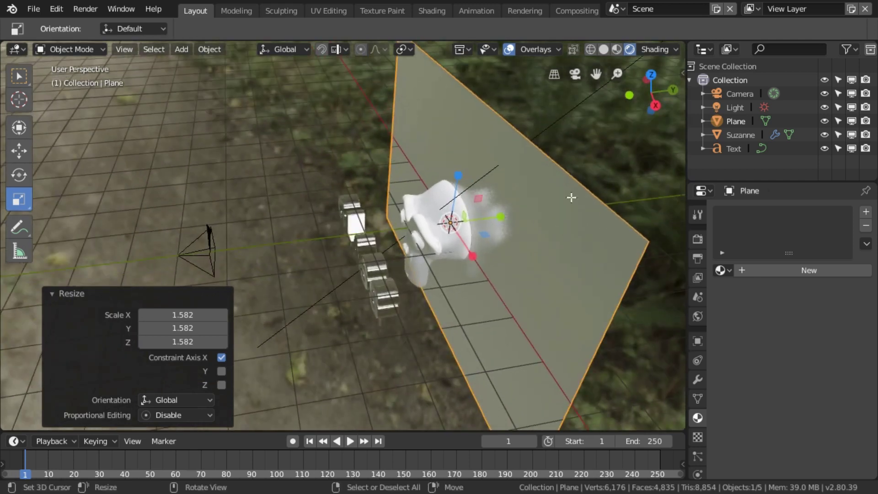
{"action": "left_click", "coordinate": [19, 150]}
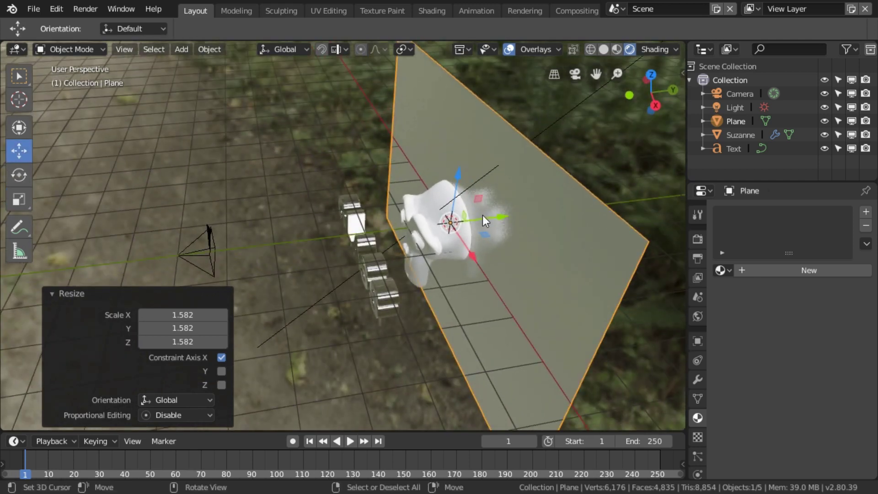
{"action": "left_click_drag", "start_coordinate": [483, 216], "coordinate": [698, 196]}
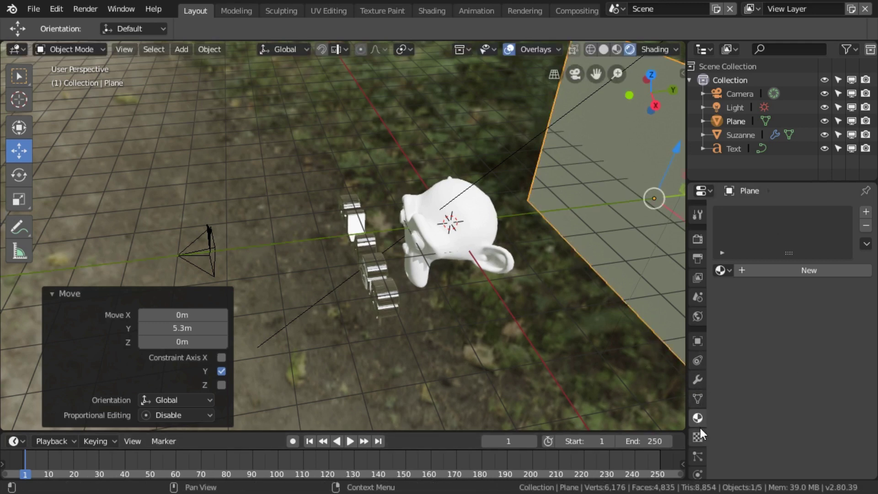
Give the backdrop plane a new pure red Emission material and switch to camera view
{"action": "left_click", "coordinate": [779, 270]}
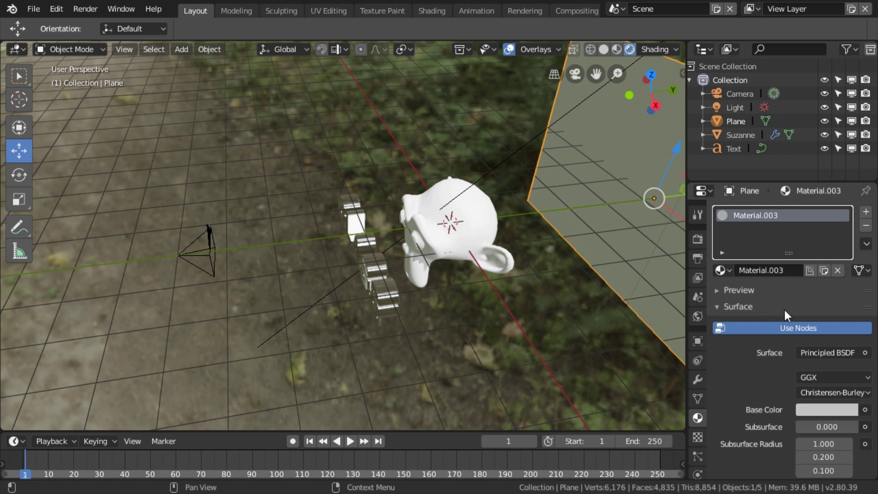
{"action": "left_click", "coordinate": [826, 352]}
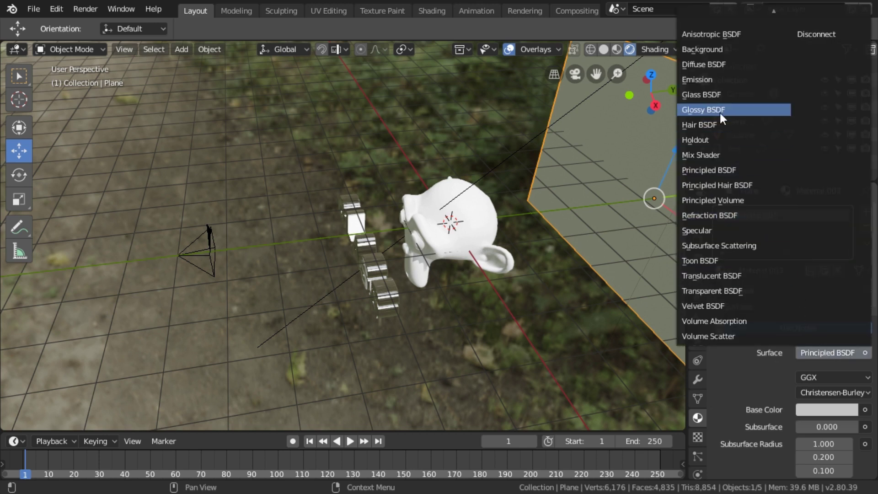
{"action": "left_click", "coordinate": [709, 82]}
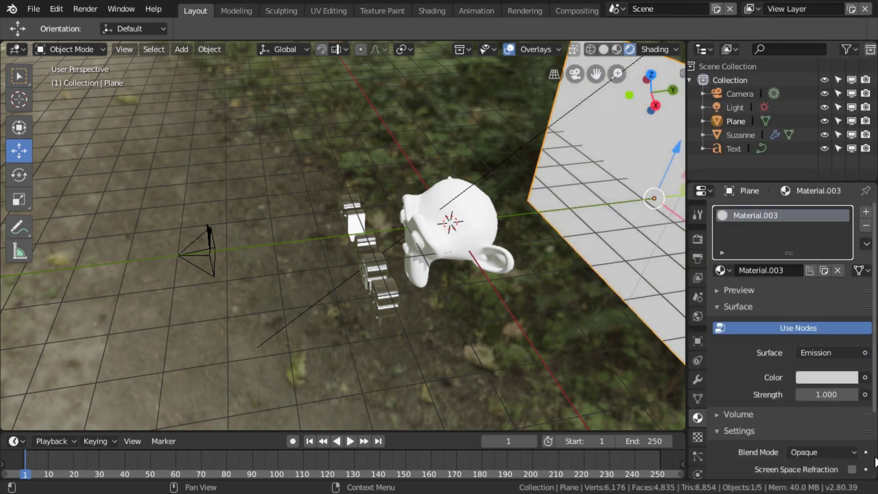
{"action": "left_click", "coordinate": [817, 377]}
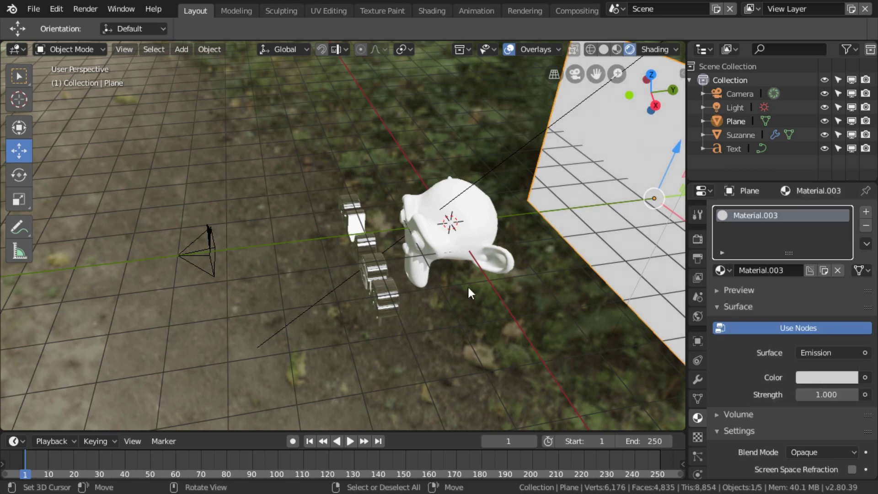
{"action": "left_click", "coordinate": [841, 377]}
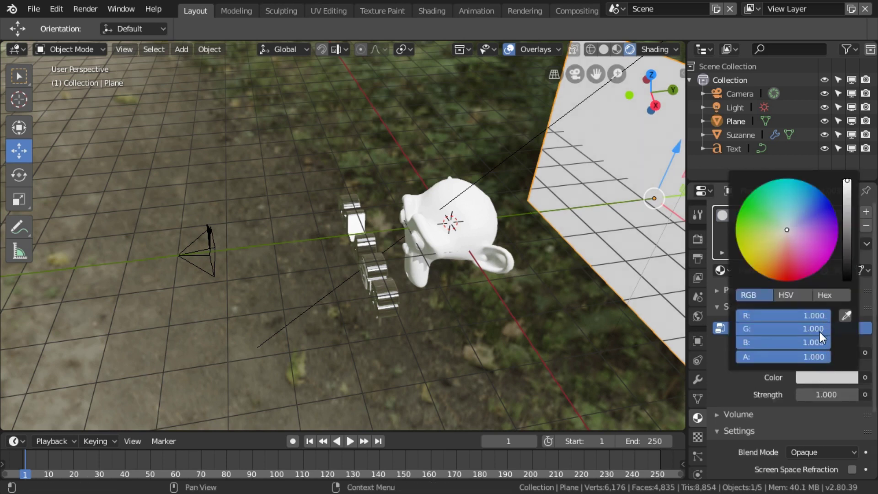
{"action": "left_click_drag", "start_coordinate": [820, 331], "coordinate": [751, 332]}
{"action": "left_click_drag", "start_coordinate": [826, 343], "coordinate": [750, 343]}
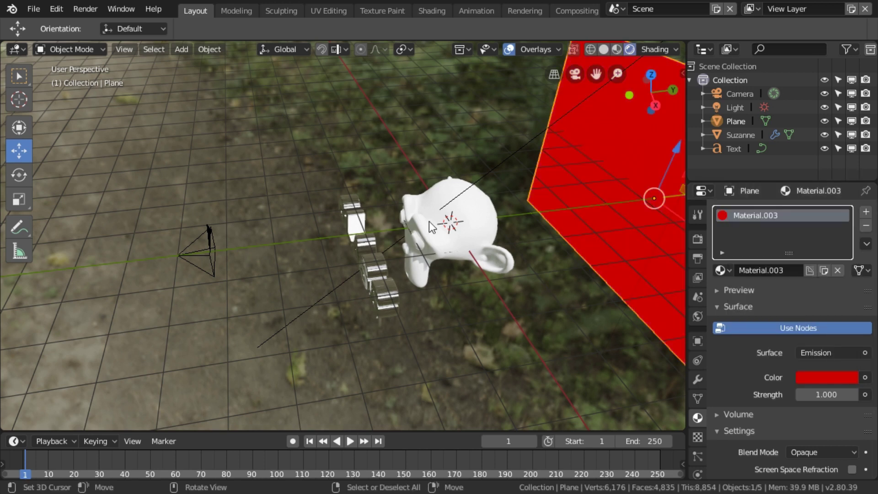
{"action": "key", "text": "KP_0"}
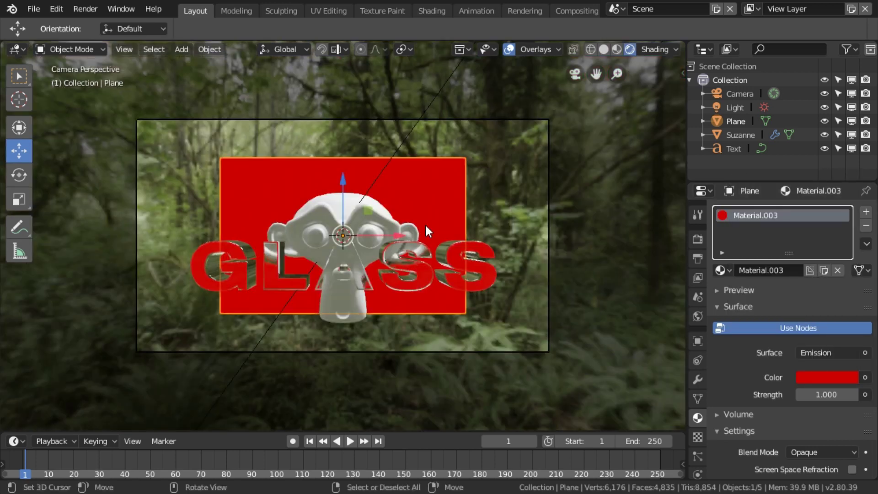
Scale the red backdrop plane uniformly by 1.755
{"action": "key", "text": "s"}
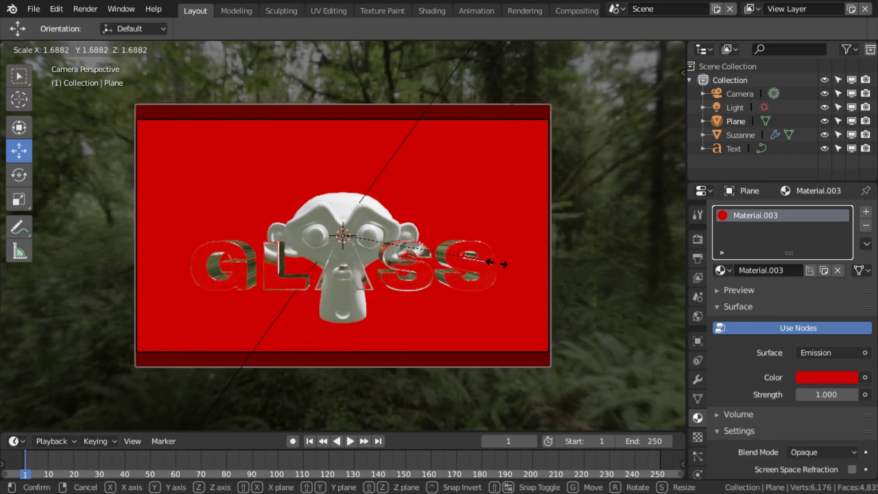
{"action": "left_click", "coordinate": [503, 264]}
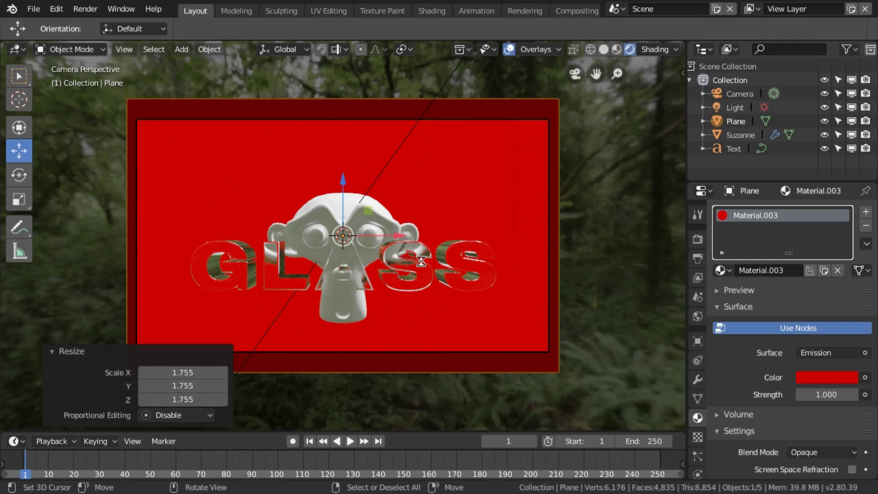
Render the frame, switch to the Compositor with Use Nodes and Backdrop enabled
{"action": "key", "text": "F12"}
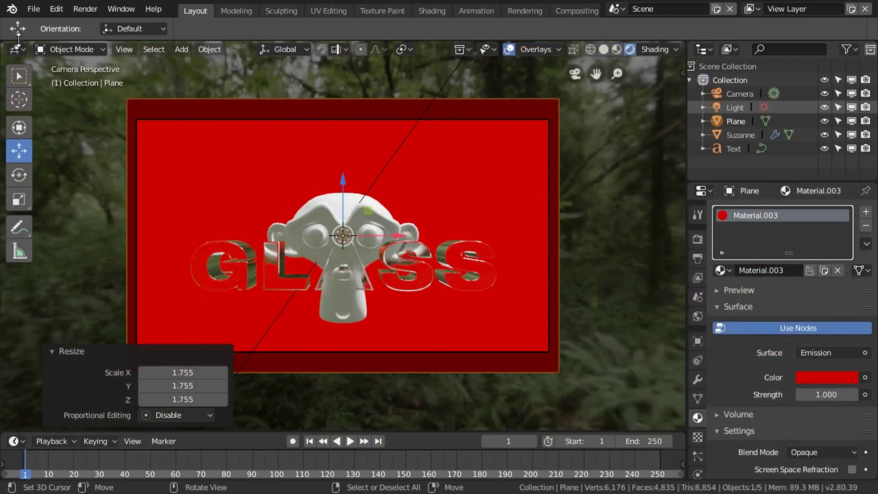
{"action": "left_click", "coordinate": [19, 46]}
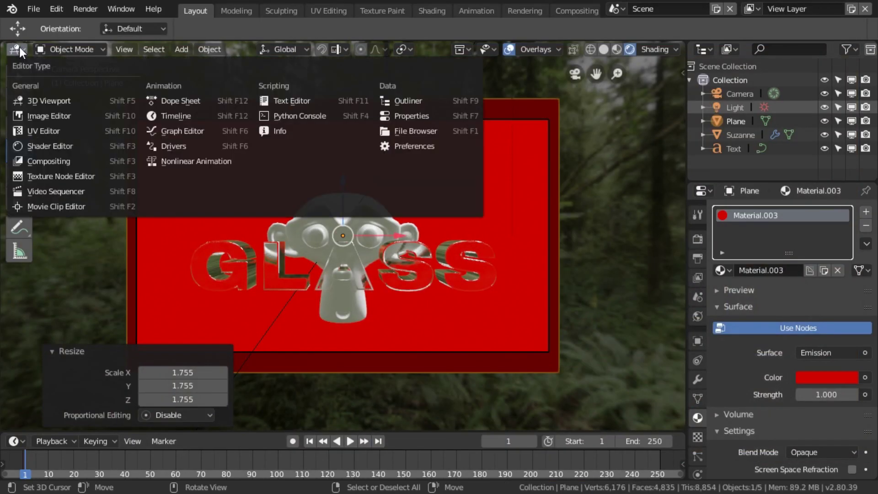
{"action": "left_click", "coordinate": [77, 161]}
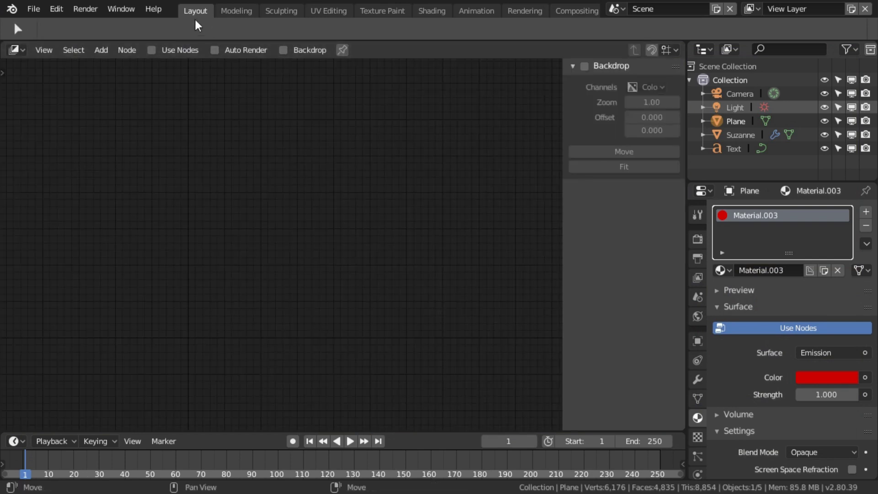
{"action": "left_click", "coordinate": [151, 49]}
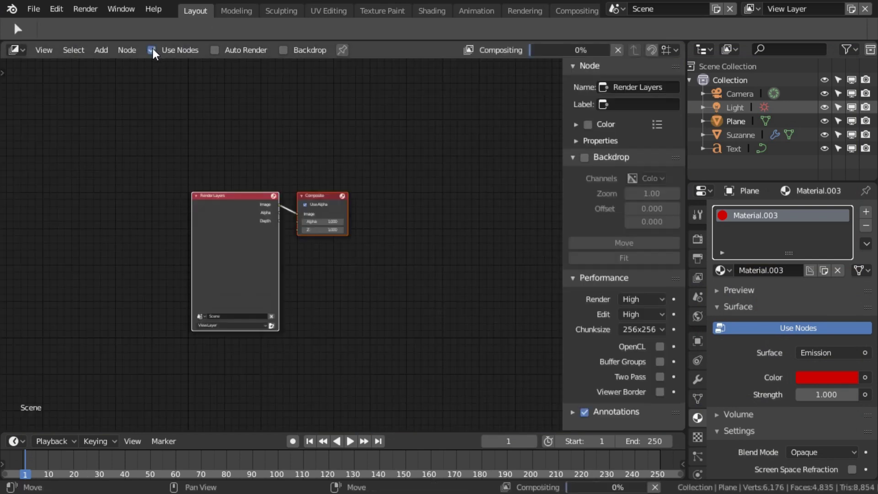
{"action": "left_click", "coordinate": [283, 50]}
{"action": "left_click_drag", "start_coordinate": [221, 250], "coordinate": [94, 251]}
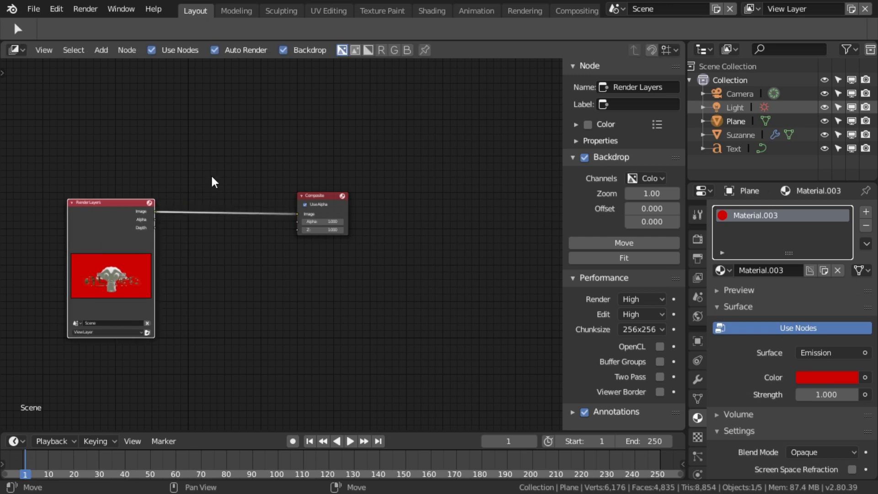
Insert a Keying node between Render Layers and Composite with a pure red key colour
{"action": "key", "text": "shift+a"}
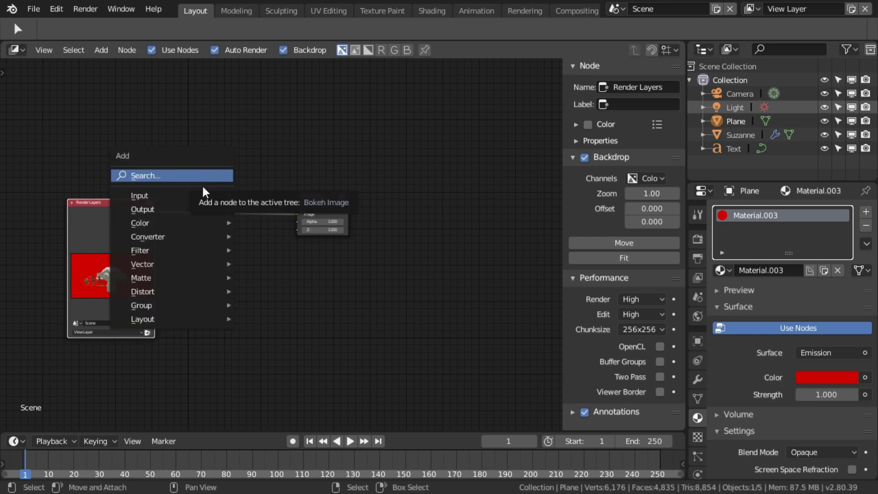
{"action": "mouse_move", "coordinate": [186, 278]}
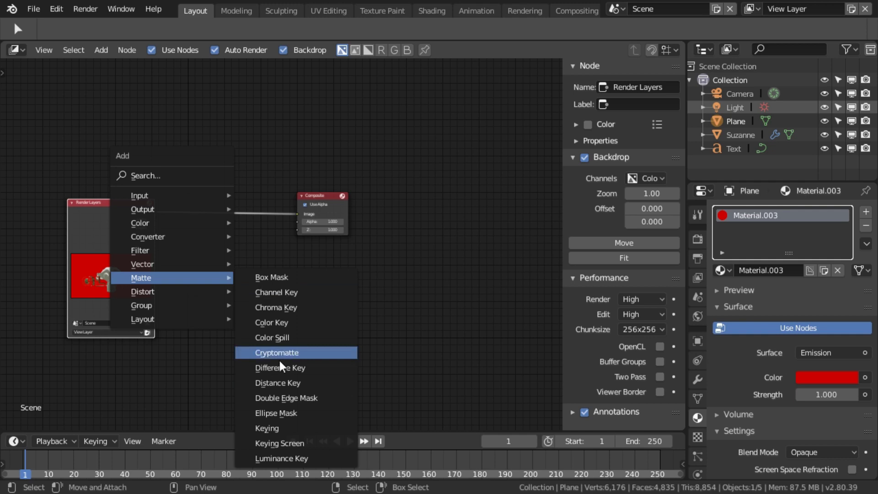
{"action": "left_click", "coordinate": [305, 428]}
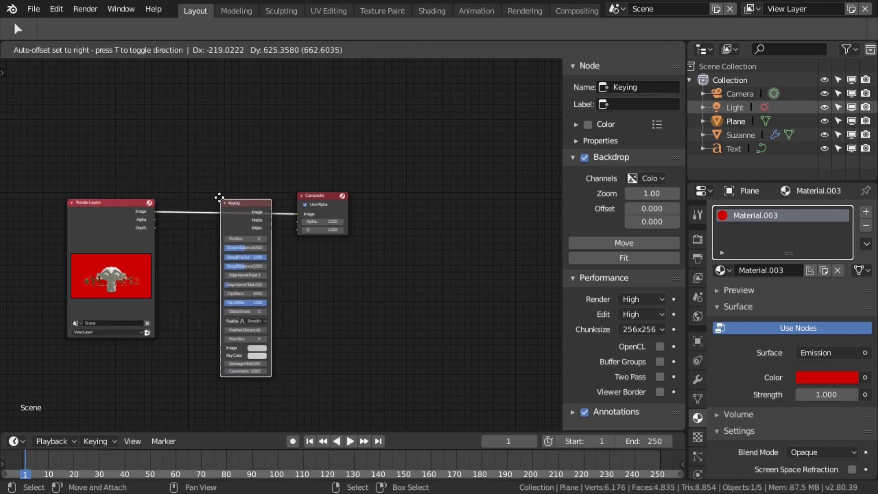
{"action": "left_click", "coordinate": [211, 183]}
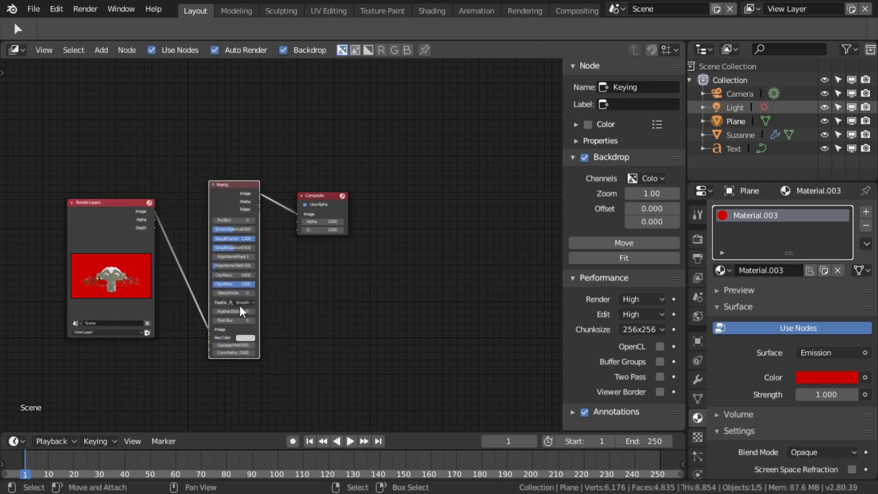
{"action": "left_click", "coordinate": [246, 339]}
{"action": "left_click_drag", "start_coordinate": [283, 311], "coordinate": [289, 320]}
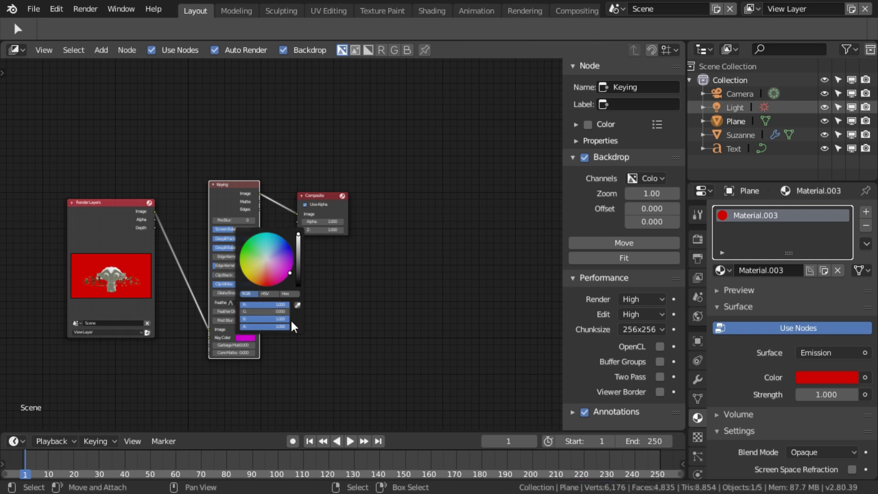
{"action": "middle_click_drag", "start_coordinate": [358, 256], "coordinate": [381, 255]}
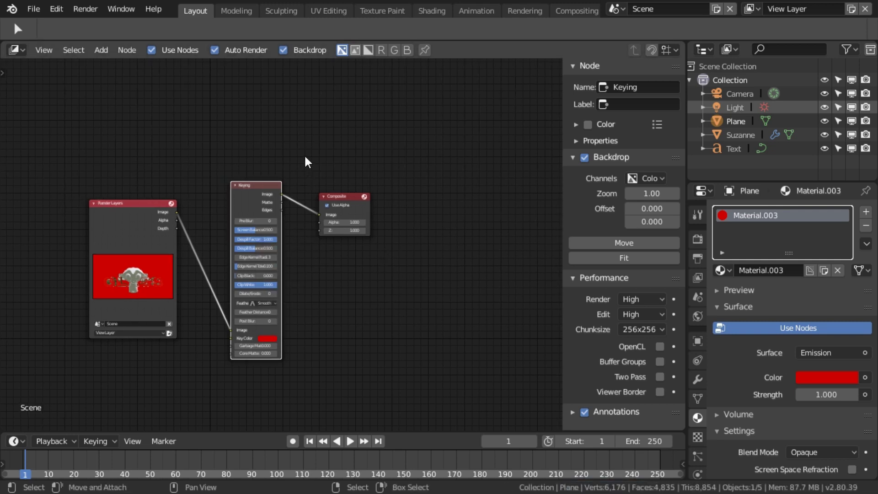
Add a Viewer node fed by the Keying Image output, shrink the backdrop, and frame all nodes
{"action": "right_click_drag", "start_coordinate": [304, 149], "coordinate": [306, 371], "text": "ctrl"}
{"action": "key", "text": "shift+a"}
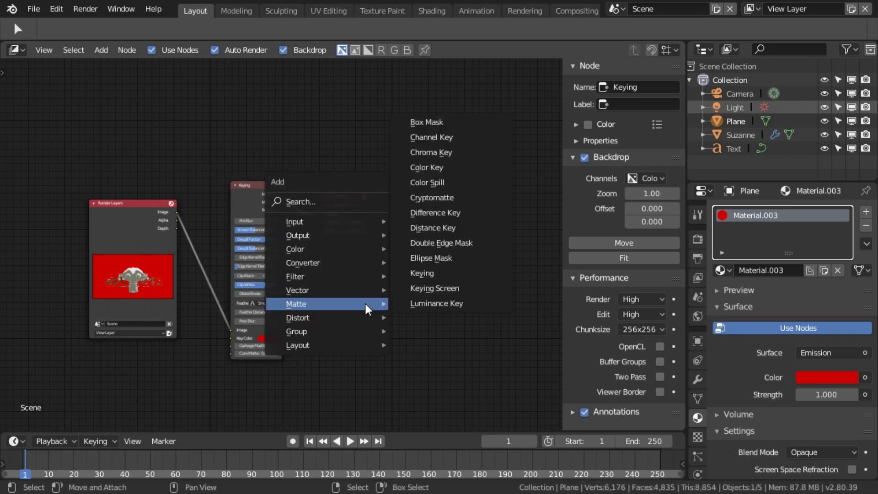
{"action": "mouse_move", "coordinate": [352, 248]}
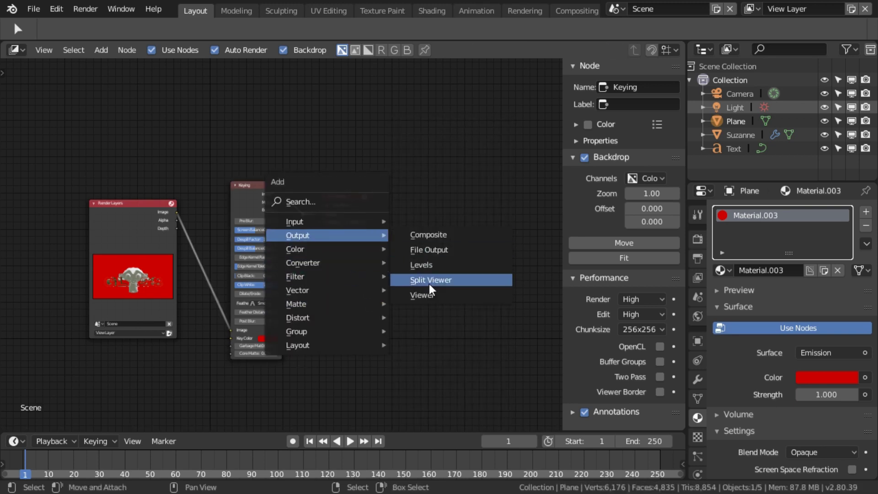
{"action": "left_click", "coordinate": [419, 293]}
{"action": "left_click", "coordinate": [328, 262]}
{"action": "left_click_drag", "start_coordinate": [303, 214], "coordinate": [330, 286]}
{"action": "middle_click_drag", "start_coordinate": [390, 298], "coordinate": [400, 285]}
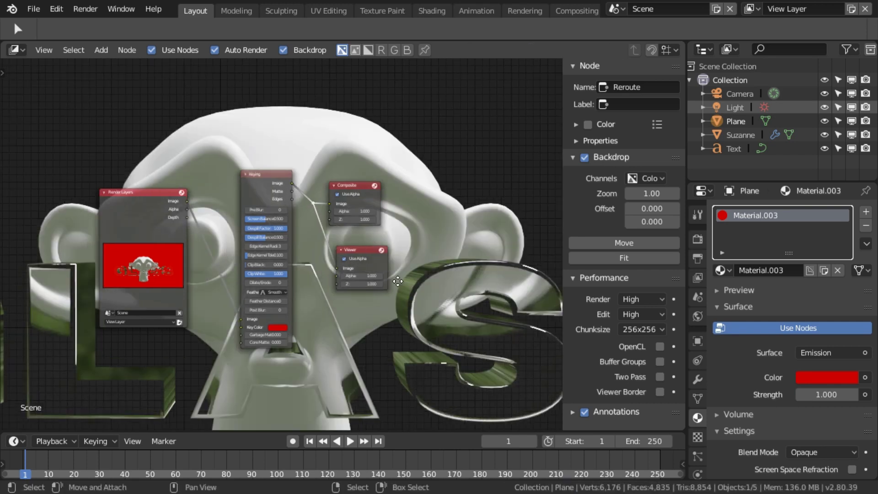
{"action": "key", "text": "v"}
{"action": "key", "text": "v"}
{"action": "key", "text": "v"}
{"action": "key", "text": "v"}
{"action": "key", "text": "v"}
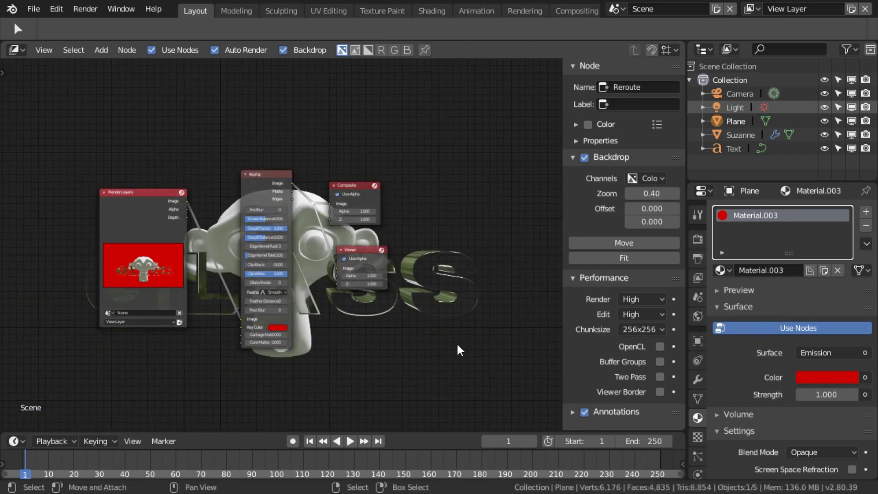
{"action": "key", "text": "Home"}
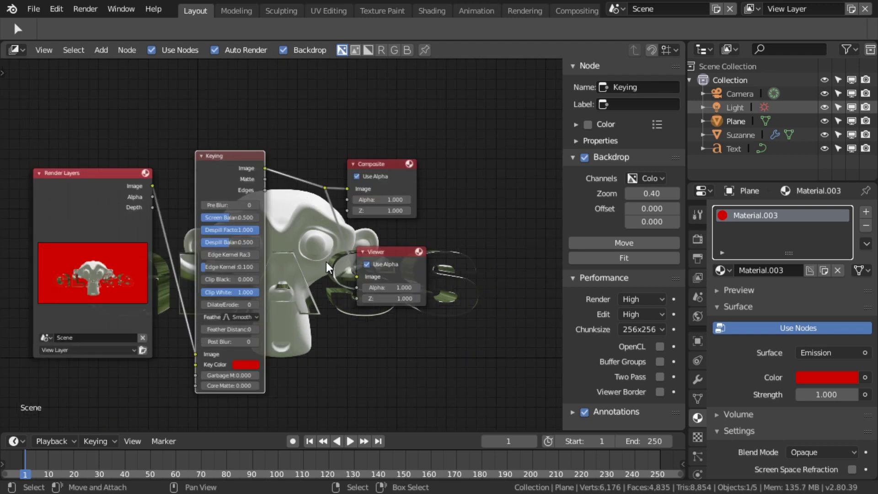
Move the Render Layers node down-left and drag a link from the Keying Matte output
{"action": "left_click_drag", "start_coordinate": [137, 206], "coordinate": [169, 270]}
{"action": "left_click_drag", "start_coordinate": [264, 179], "coordinate": [271, 211]}
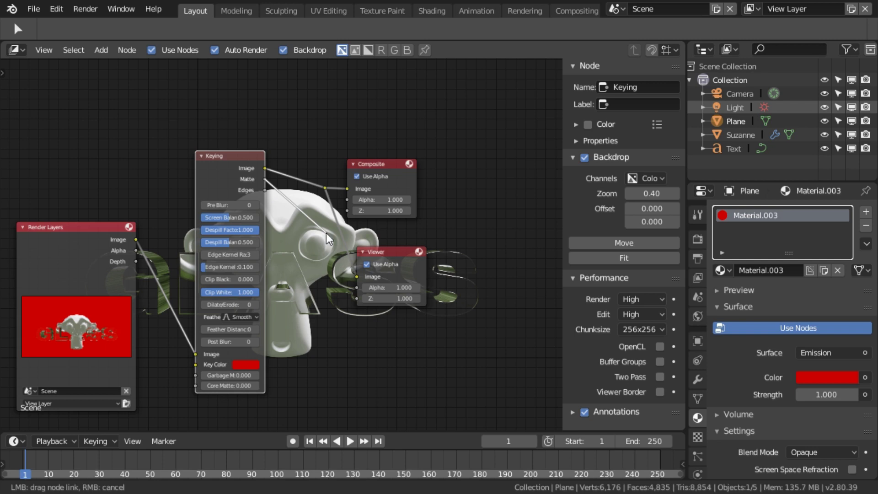